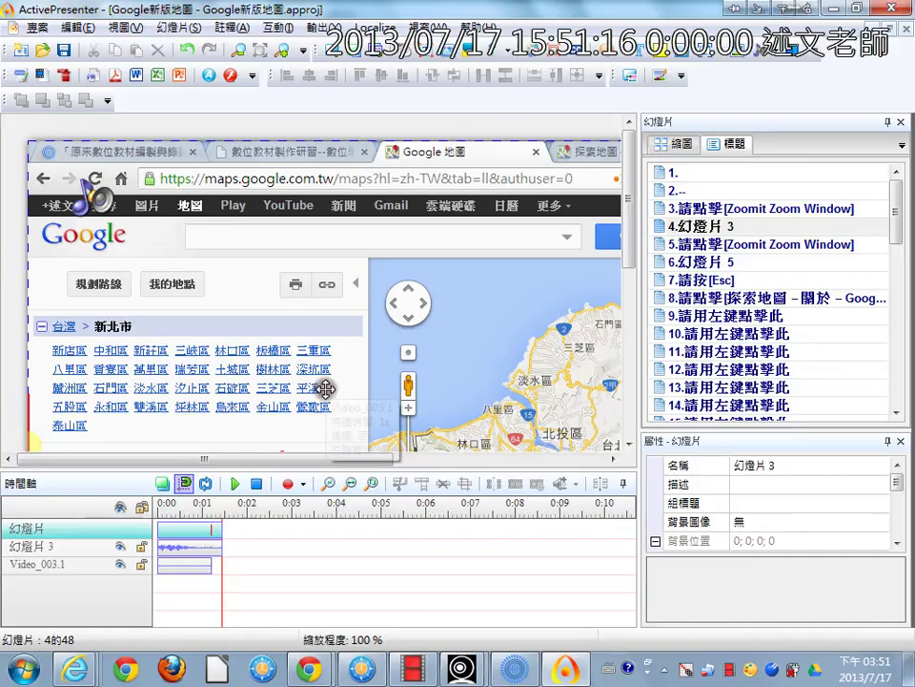
Step: Cancel the Record New Project setup and bring up the 專案 (Project) menu instead
{"action": "left_click", "coordinate": [23, 51]}
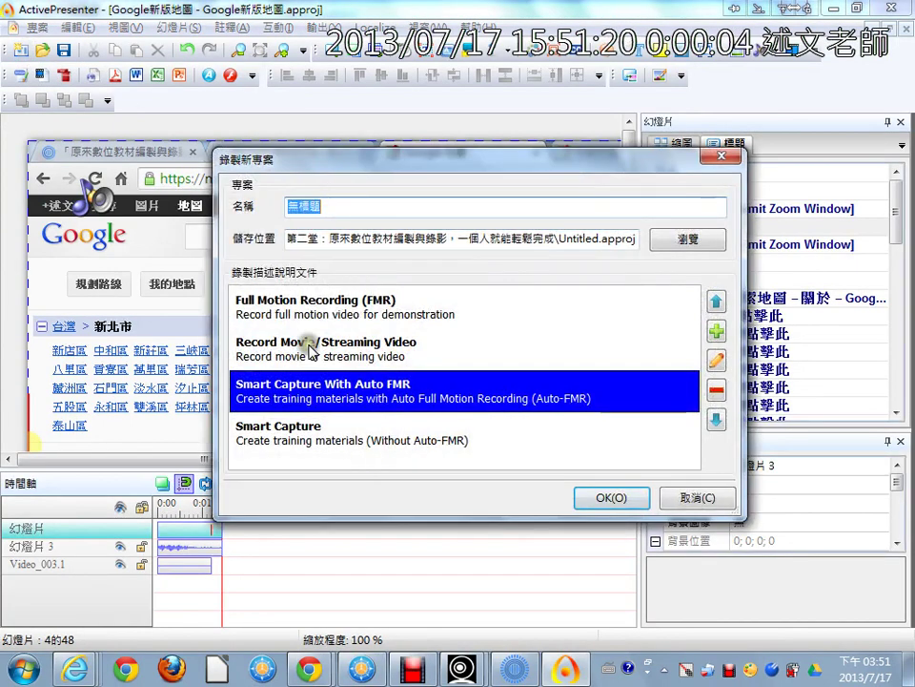
{"action": "left_click", "coordinate": [647, 497]}
{"action": "left_click", "coordinate": [36, 27]}
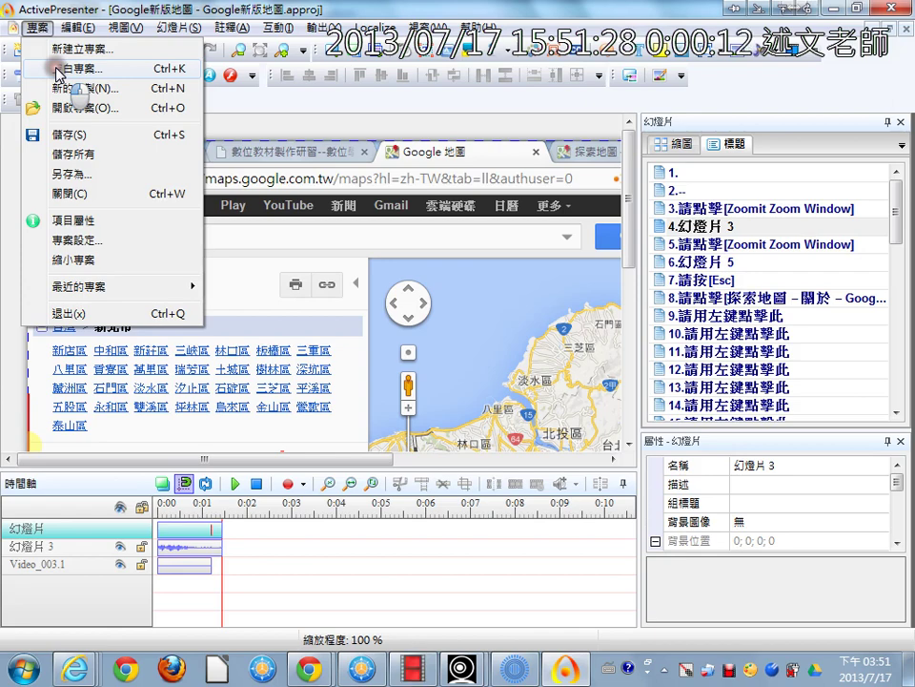
Step: Open the blank-project setup and select its 1024 width, 768 height and 無標題 name values
{"action": "left_click", "coordinate": [58, 71]}
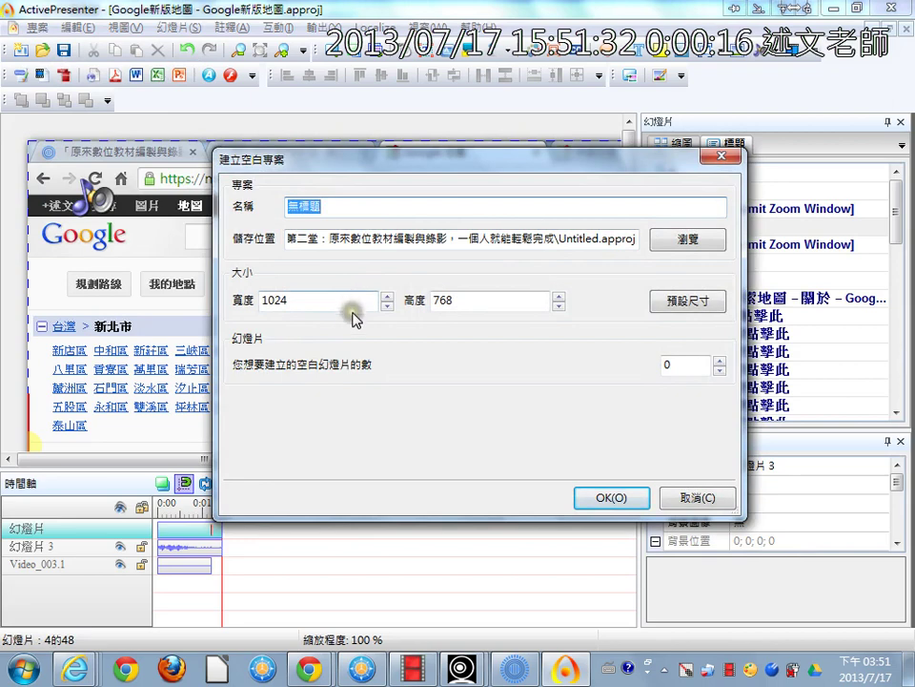
{"action": "left_click_drag", "start_coordinate": [332, 302], "coordinate": [221, 293]}
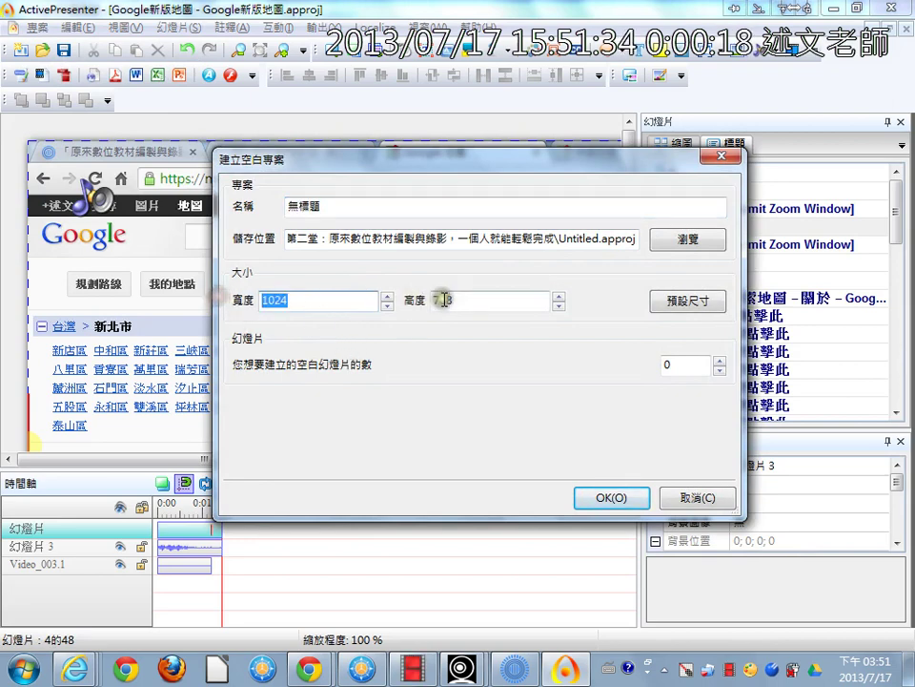
{"action": "left_click_drag", "start_coordinate": [476, 301], "coordinate": [411, 302]}
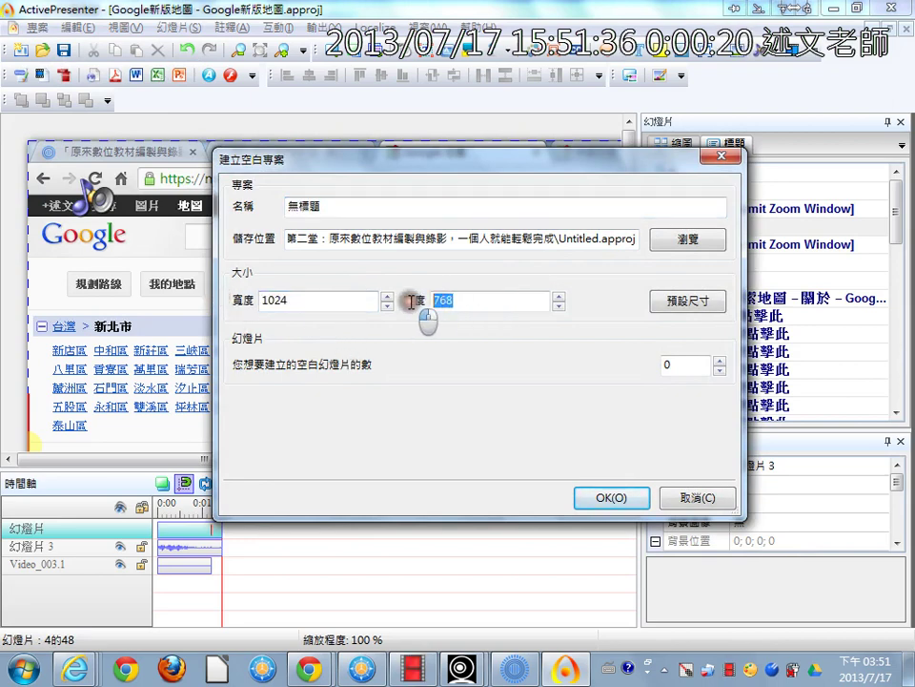
{"action": "left_click_drag", "start_coordinate": [338, 213], "coordinate": [284, 207]}
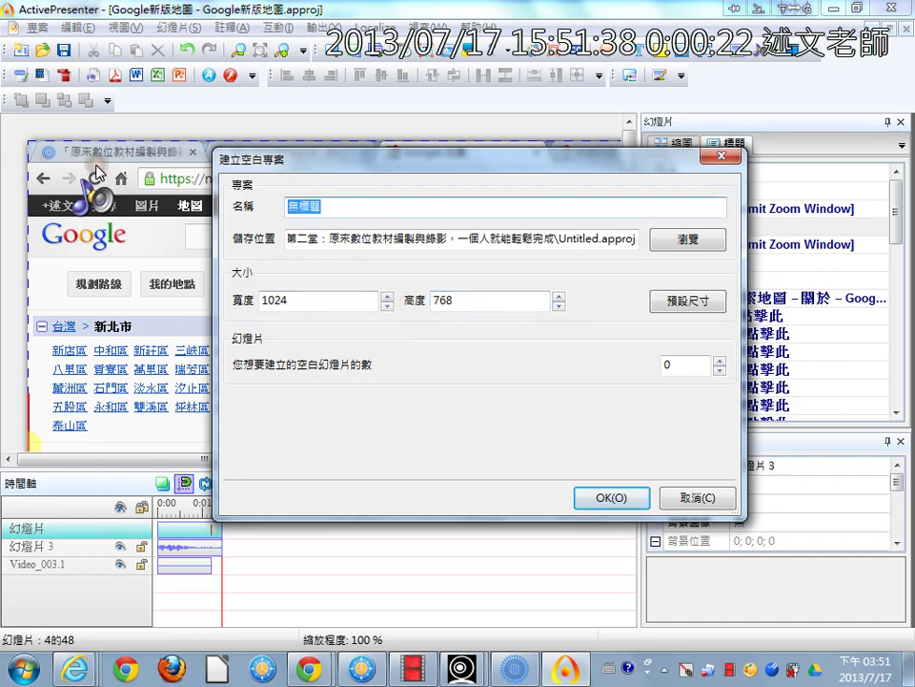
Step: Type the project name 匯入PowerPoint簡報檔案, toggling between Chinese and English input
{"action": "key", "text": "ctrl+space"}
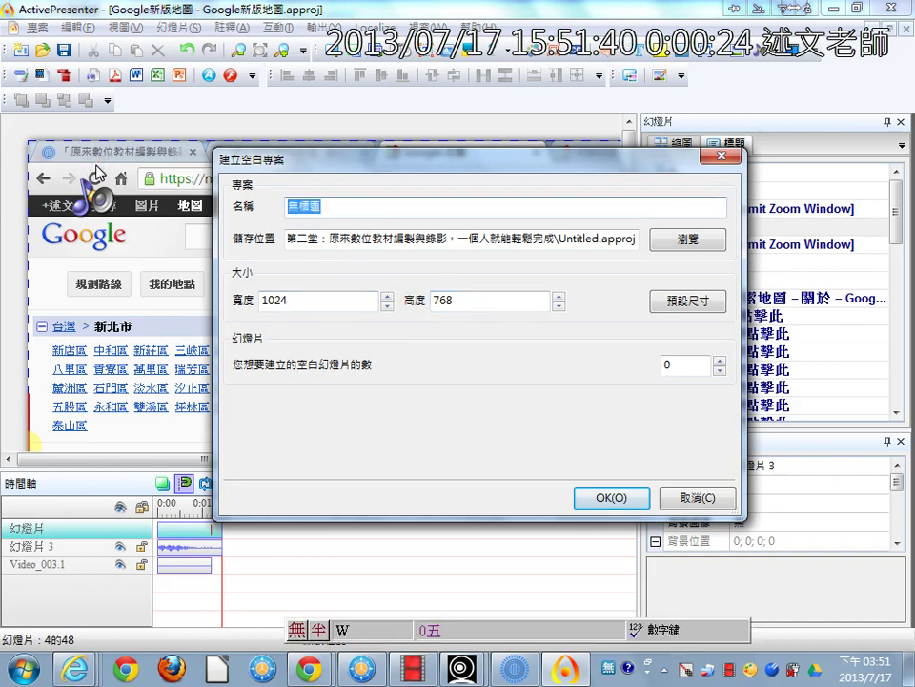
{"action": "type", "text": "匯"}
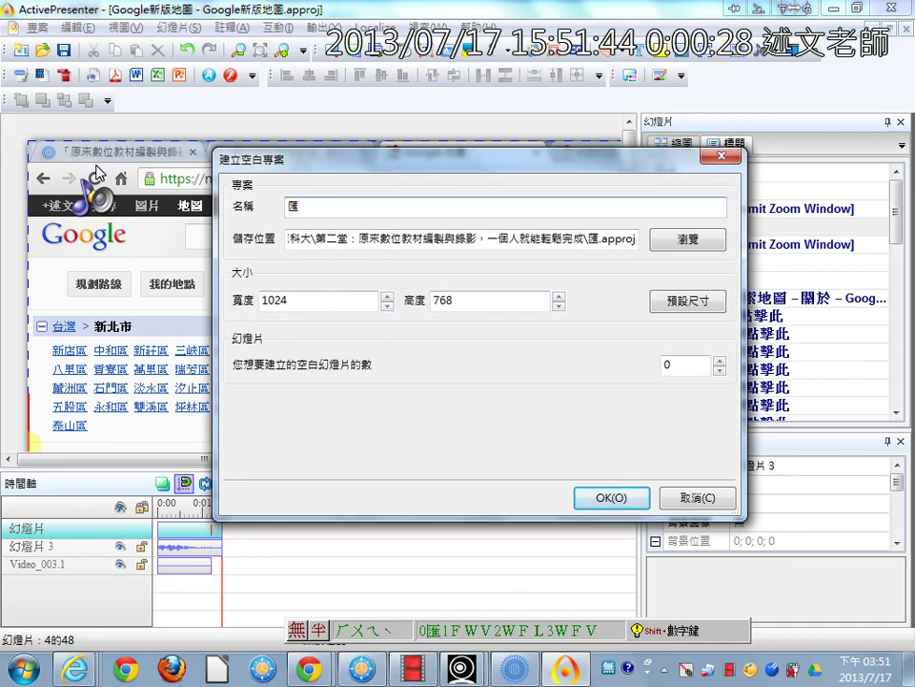
{"action": "type", "text": "入"}
{"action": "key", "text": "ctrl+space"}
{"action": "type", "text": "P"}
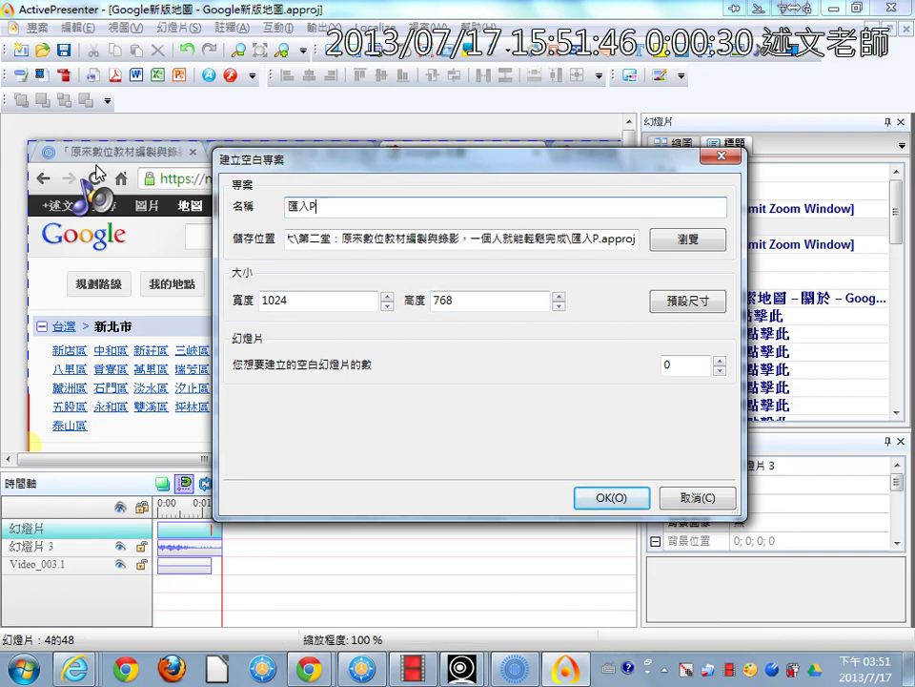
{"action": "type", "text": "owerp"}
{"action": "key", "text": "BackSpace"}
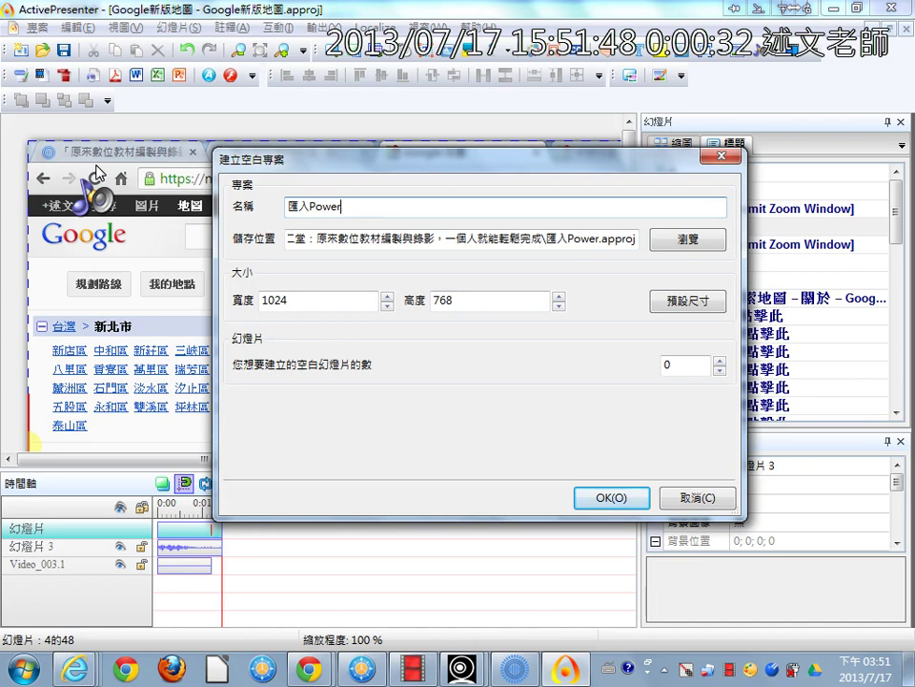
{"action": "type", "text": "Point"}
{"action": "key", "text": "ctrl+space"}
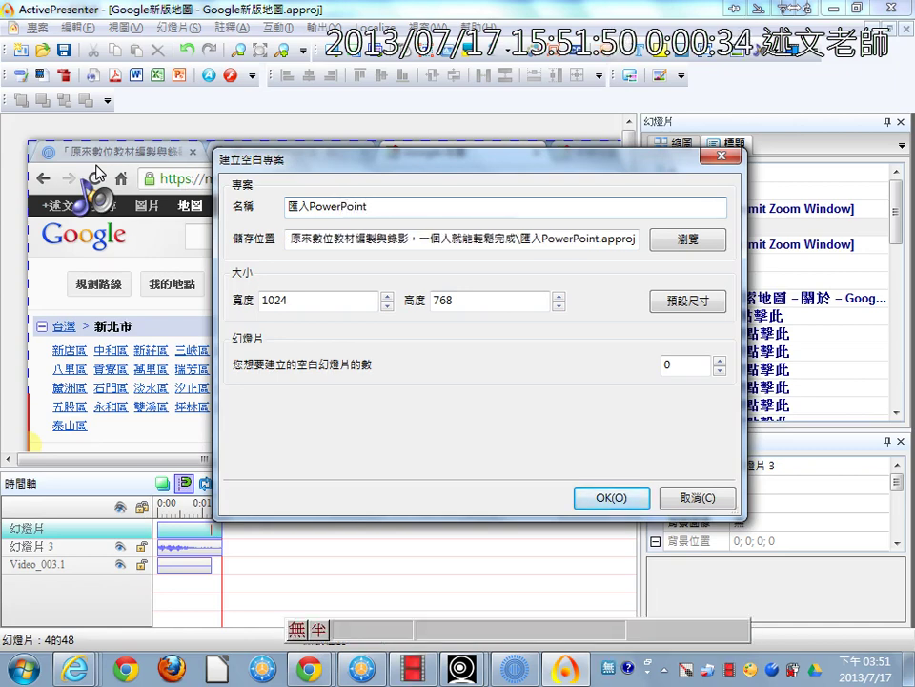
{"action": "type", "text": "簡報檔案"}
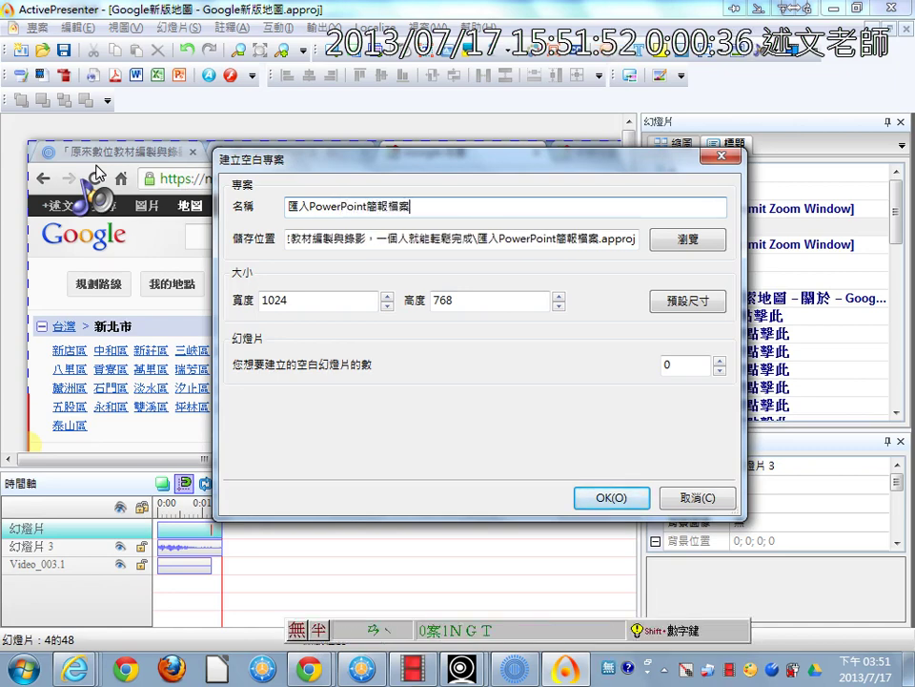
{"action": "key", "text": "ctrl+space"}
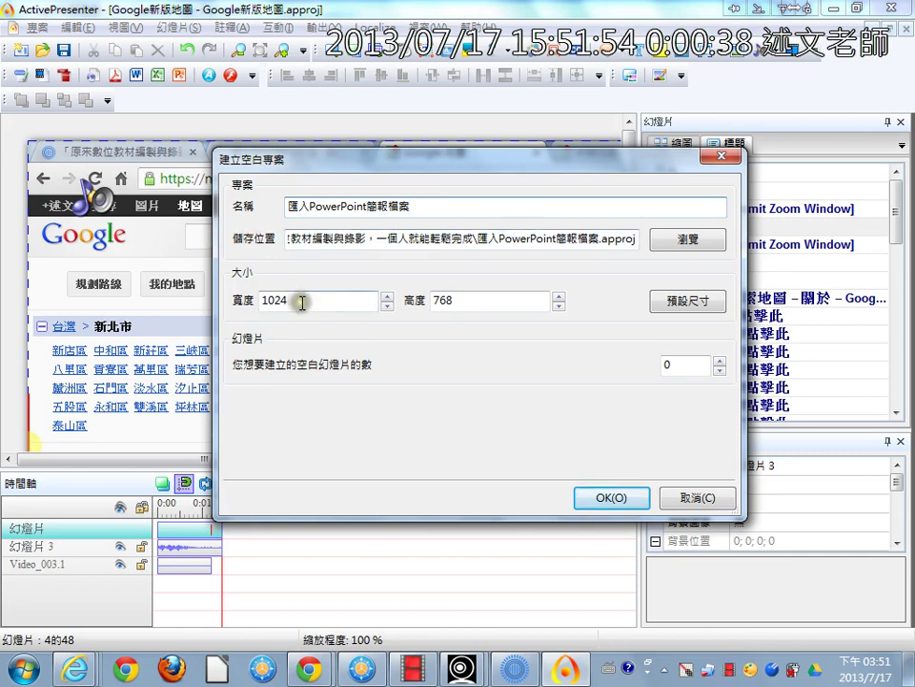
Step: Keep the 1024 × 768 preset, set the blank slide count to 1, and create the project
{"action": "left_click_drag", "start_coordinate": [315, 303], "coordinate": [244, 302]}
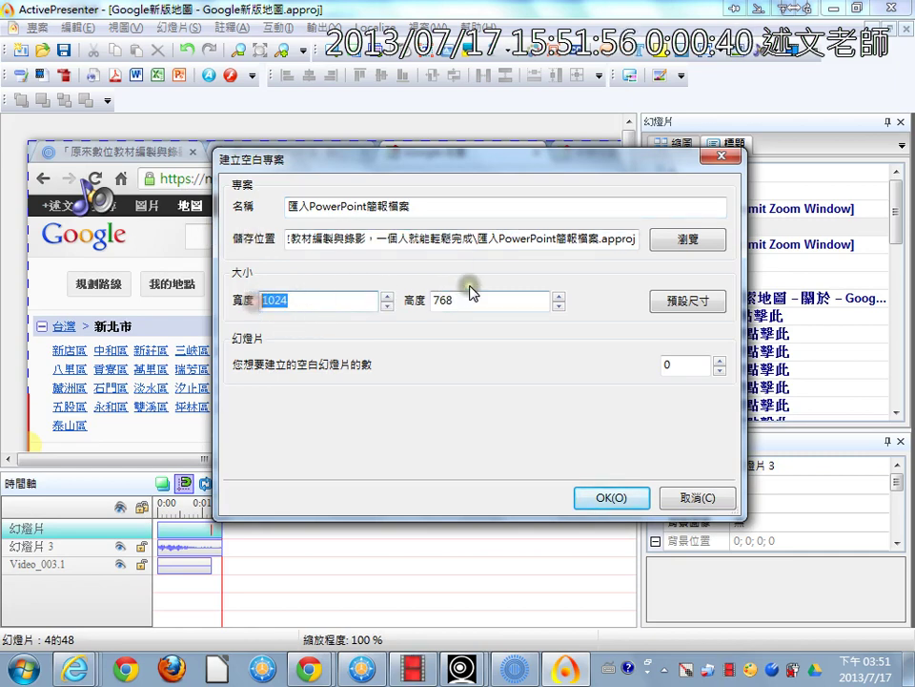
{"action": "left_click", "coordinate": [686, 307]}
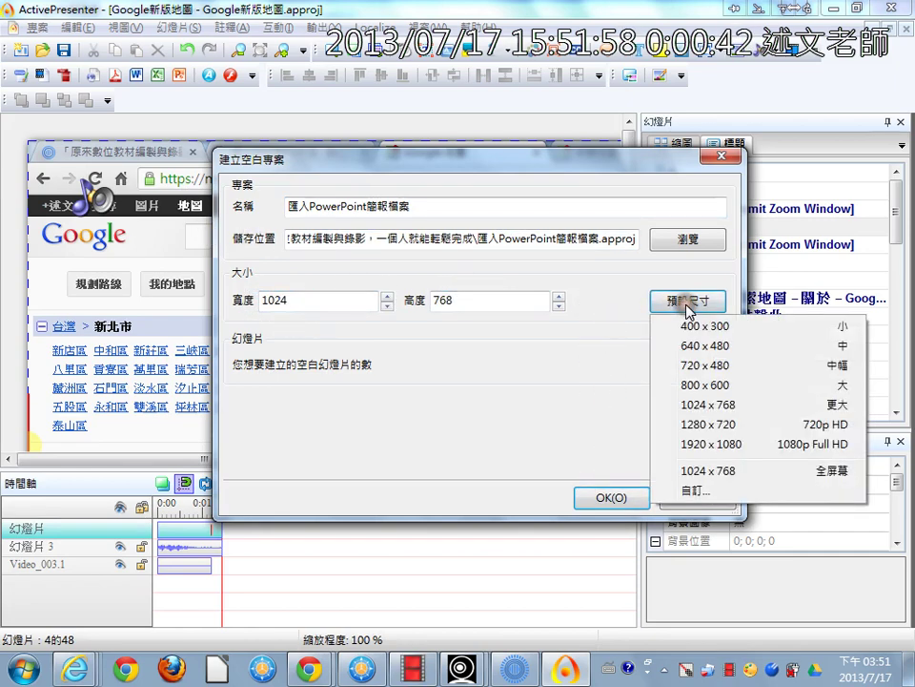
{"action": "left_click", "coordinate": [547, 428]}
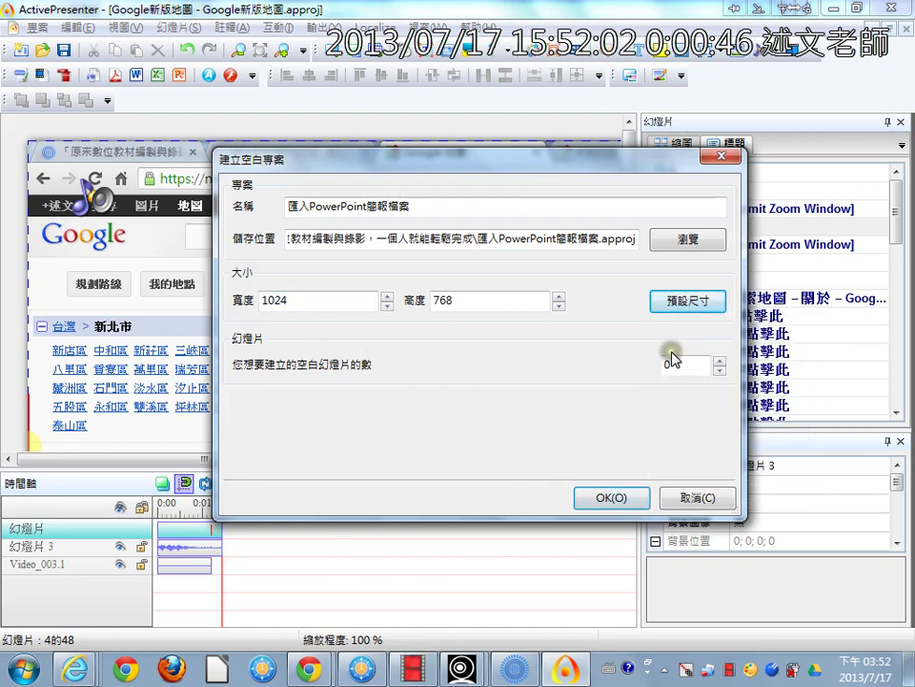
{"action": "left_click", "coordinate": [720, 362]}
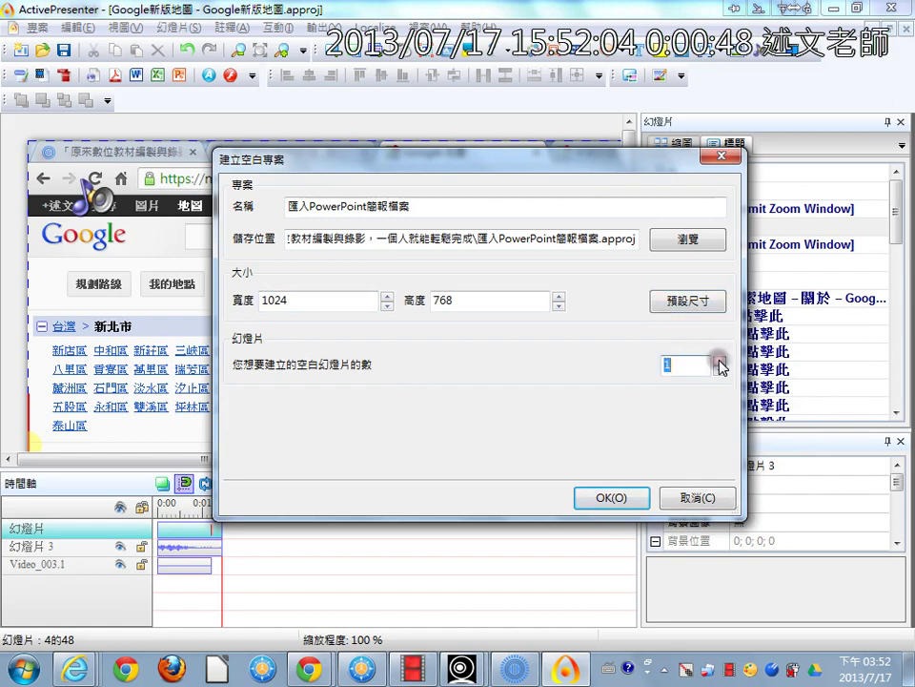
{"action": "left_click", "coordinate": [720, 361]}
{"action": "left_click", "coordinate": [722, 372]}
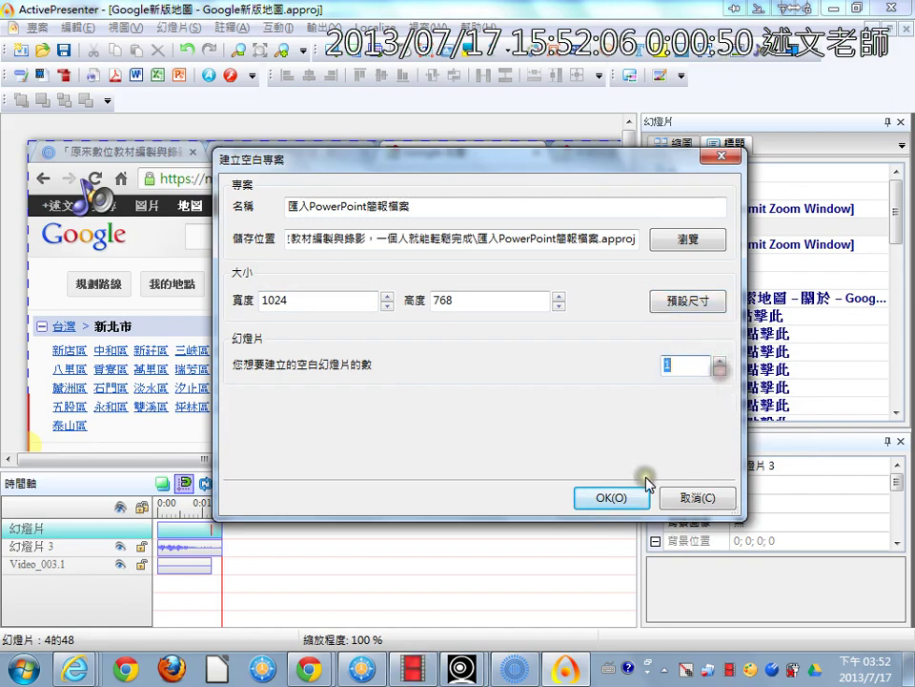
{"action": "left_click", "coordinate": [625, 497]}
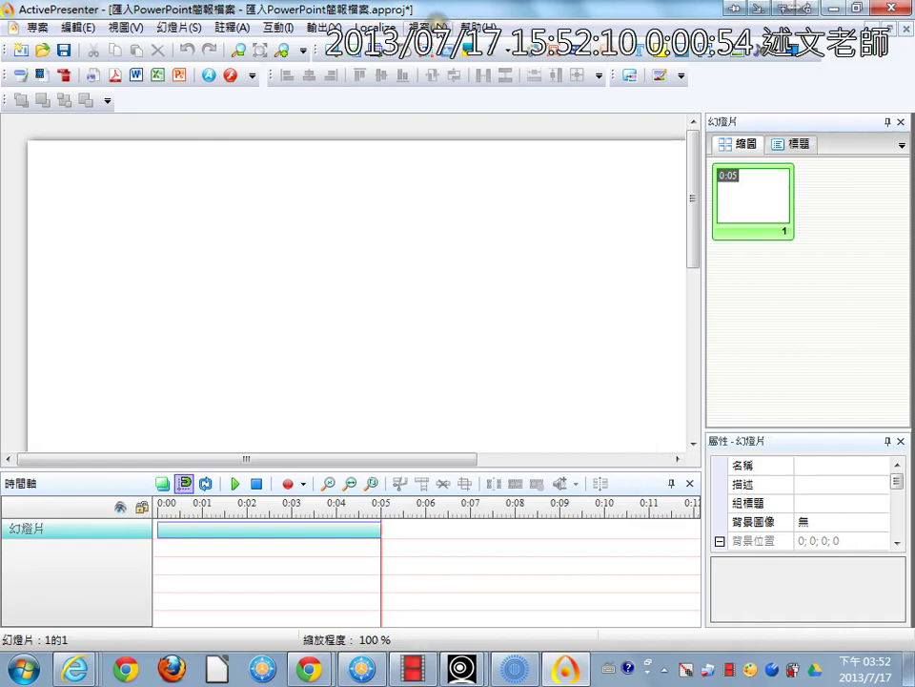
{"action": "left_click", "coordinate": [425, 27]}
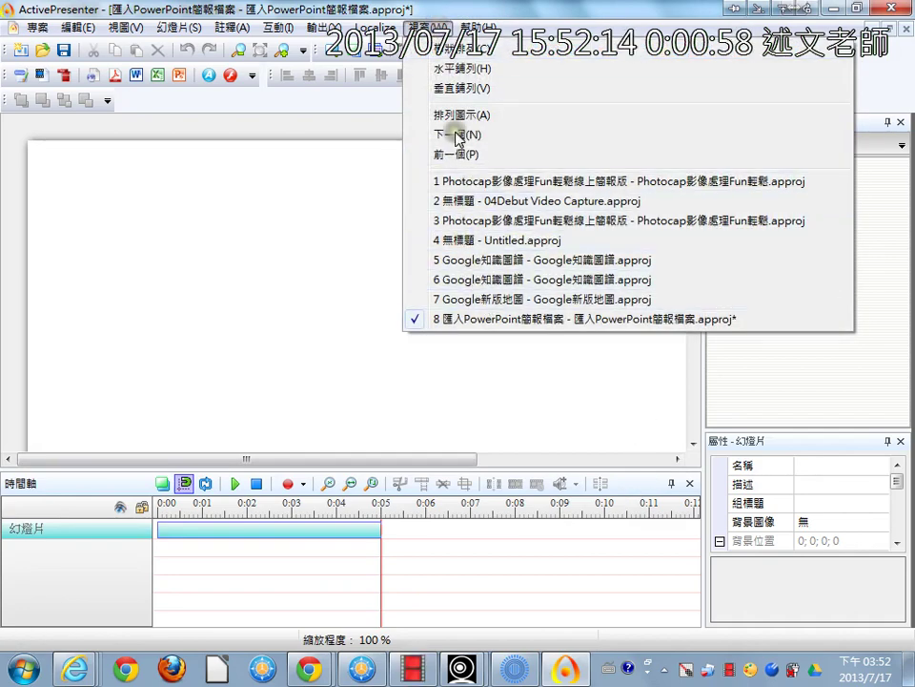
{"action": "left_click", "coordinate": [451, 19]}
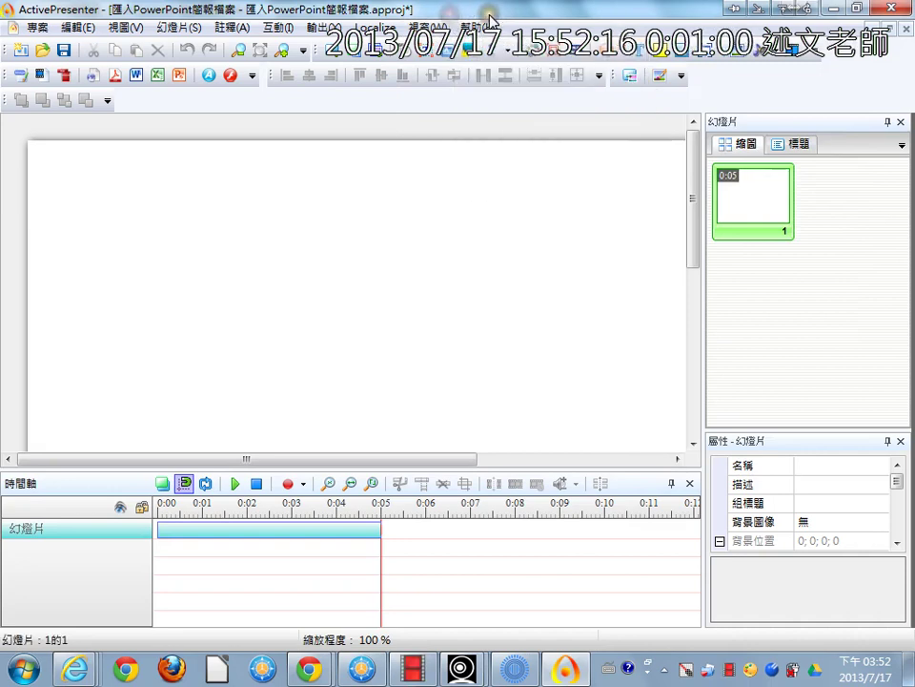
Step: Choose 幻燈片 > 來自PowerPoint的幻燈片 to start importing PowerPoint slides
{"action": "left_click", "coordinate": [171, 28]}
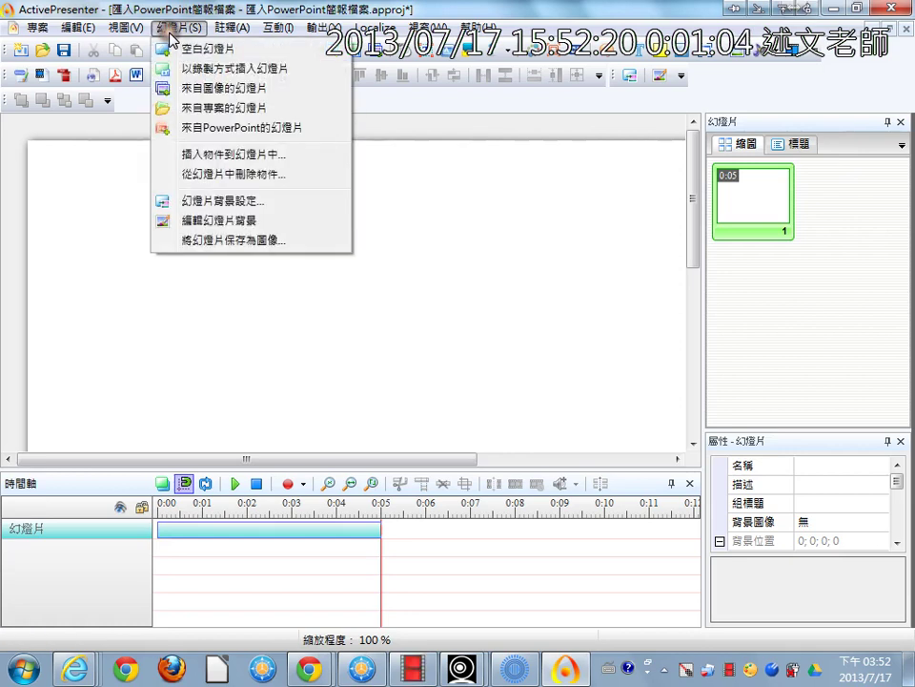
{"action": "left_click", "coordinate": [197, 130]}
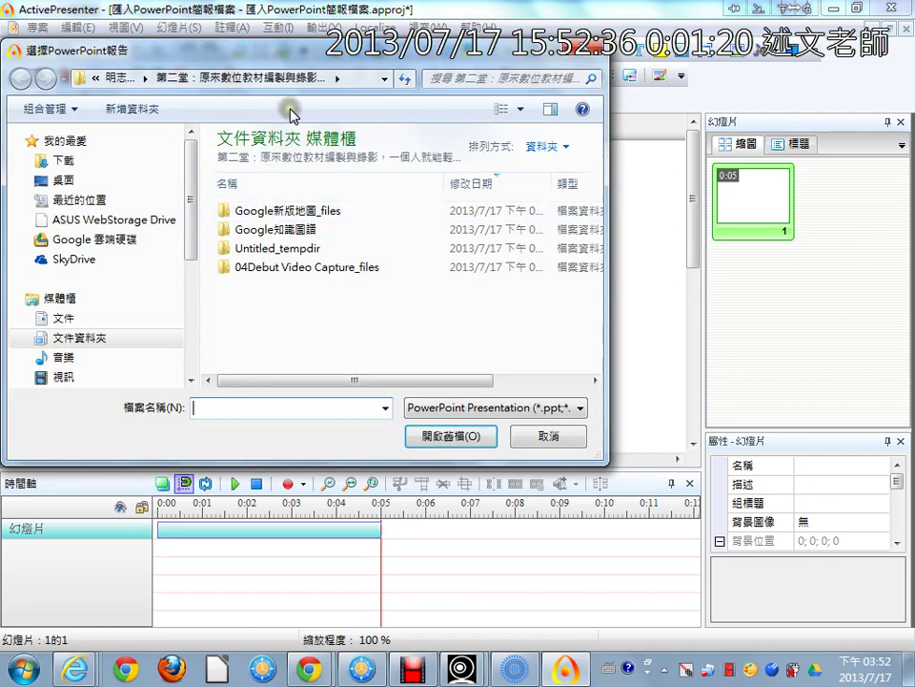
Step: Open the presentation file from its subfolder on the 暫存區 (F:) drive for import
{"action": "left_click_drag", "start_coordinate": [189, 200], "coordinate": [189, 306]}
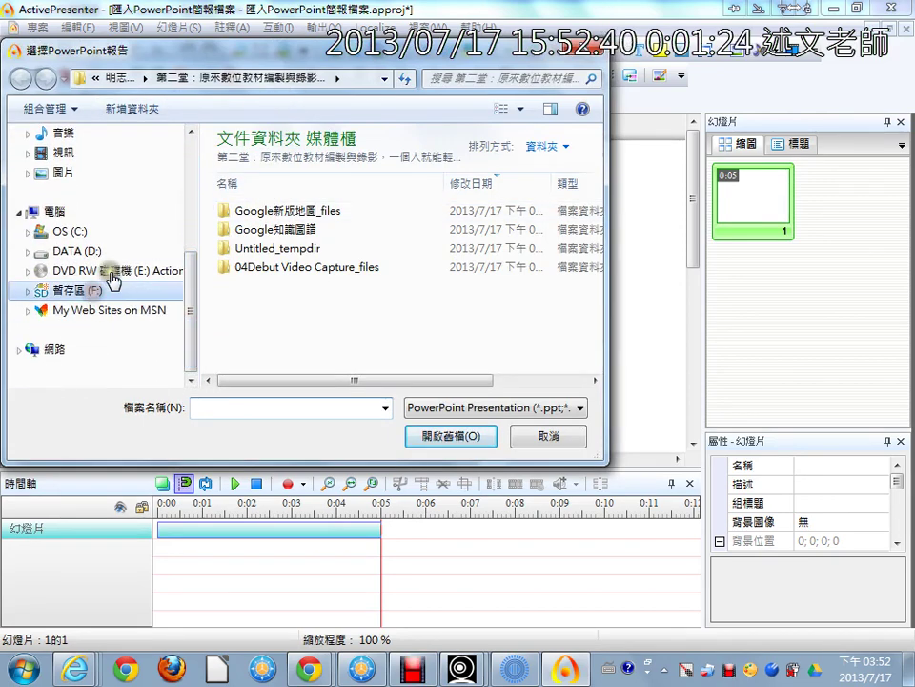
{"action": "left_click", "coordinate": [95, 289]}
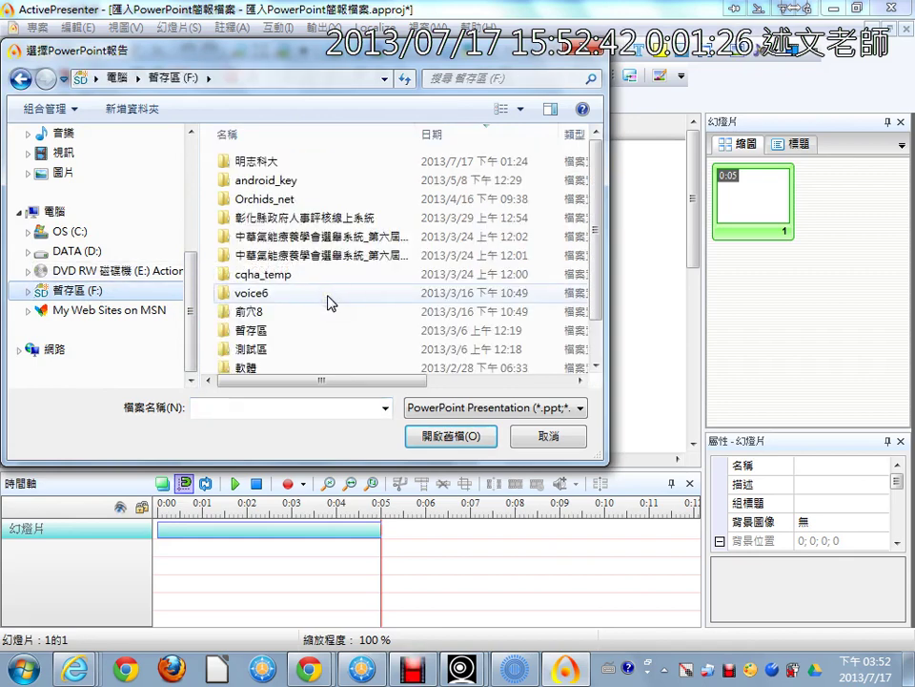
{"action": "double_click", "coordinate": [331, 303]}
{"action": "left_click", "coordinate": [286, 266]}
{"action": "left_click", "coordinate": [467, 435]}
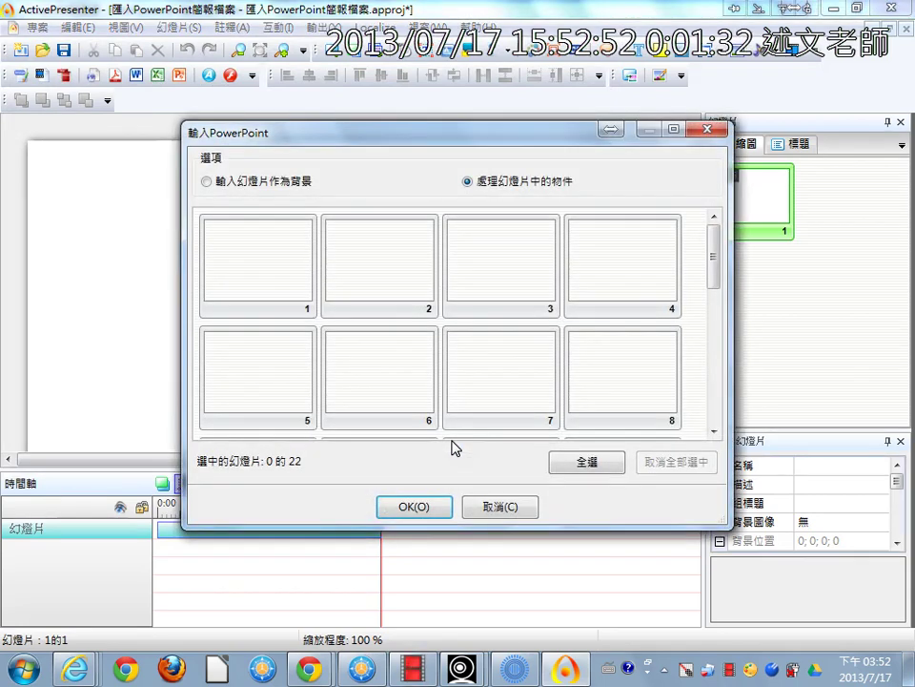
Step: Select all 22 slides with 全選 and import them, keeping slide objects editable
{"action": "left_click", "coordinate": [485, 406]}
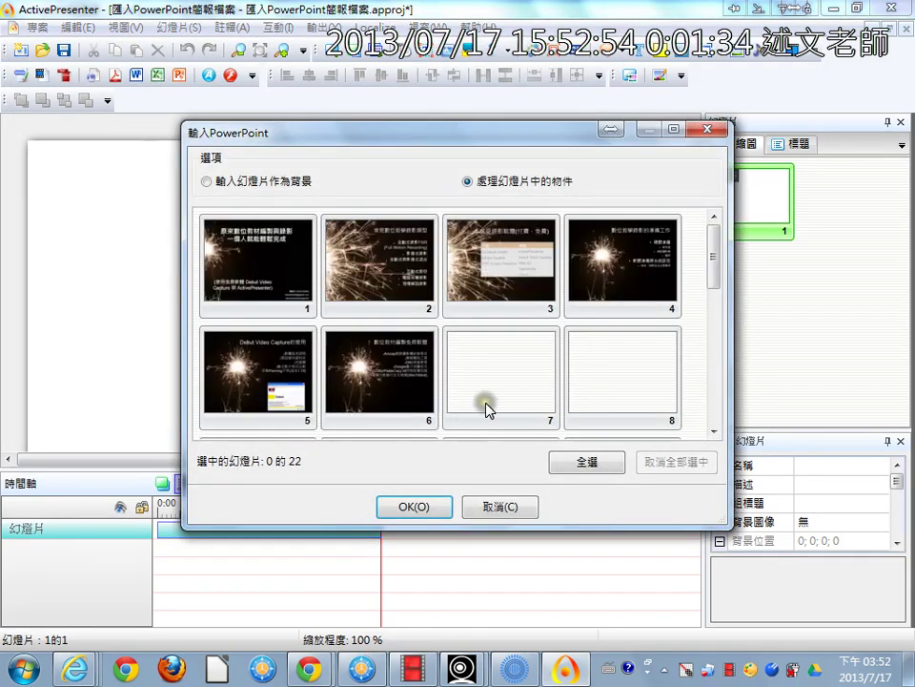
{"action": "left_click_drag", "start_coordinate": [713, 272], "coordinate": [715, 389]}
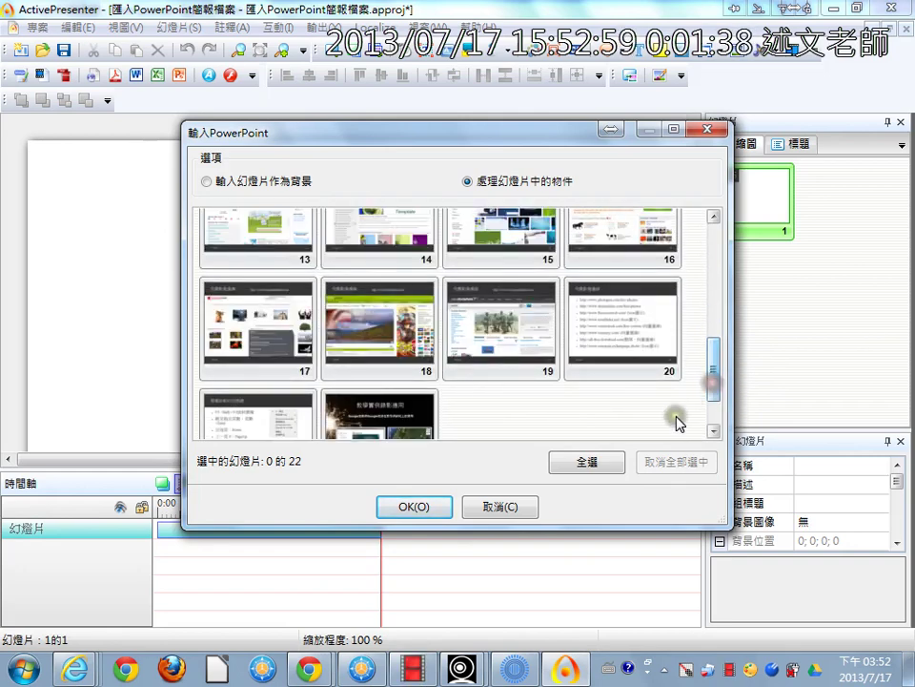
{"action": "left_click", "coordinate": [590, 462]}
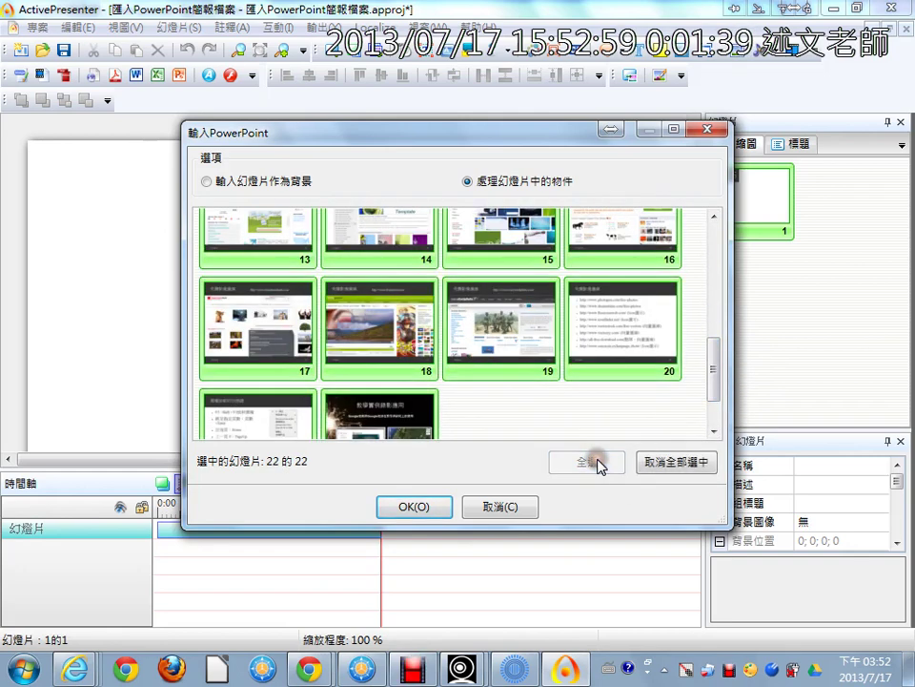
{"action": "left_click", "coordinate": [409, 506]}
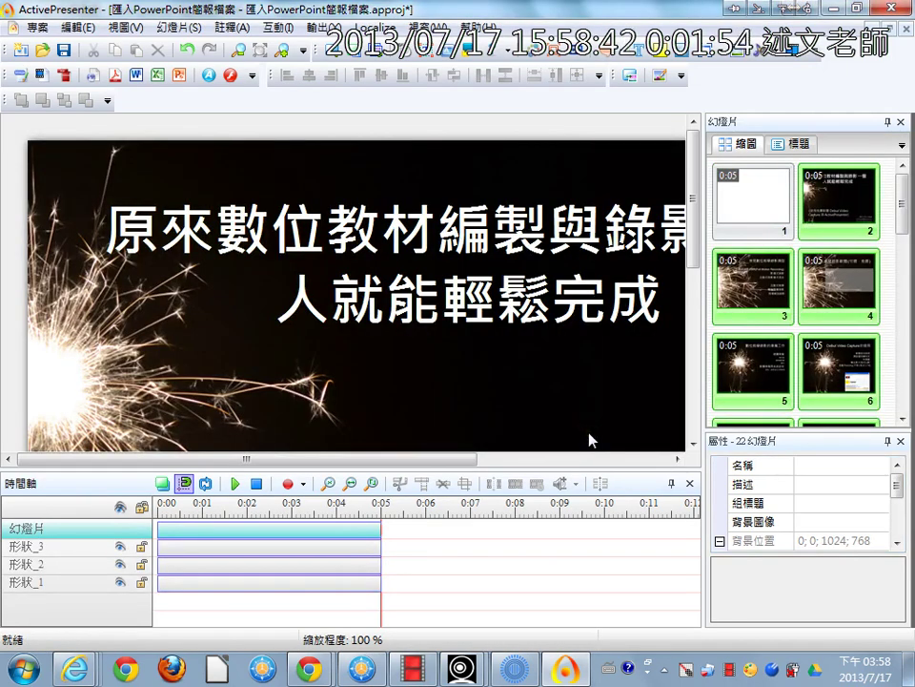
Step: Delete the blank slide 1 and switch the Slides pane to the 標題 title list
{"action": "left_click", "coordinate": [770, 200]}
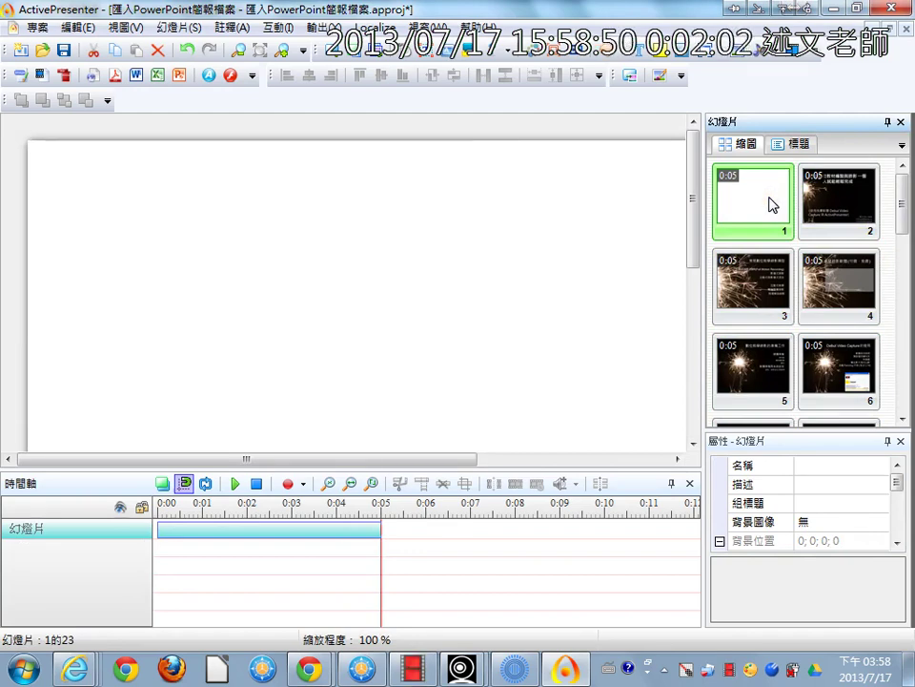
{"action": "key", "text": "Delete"}
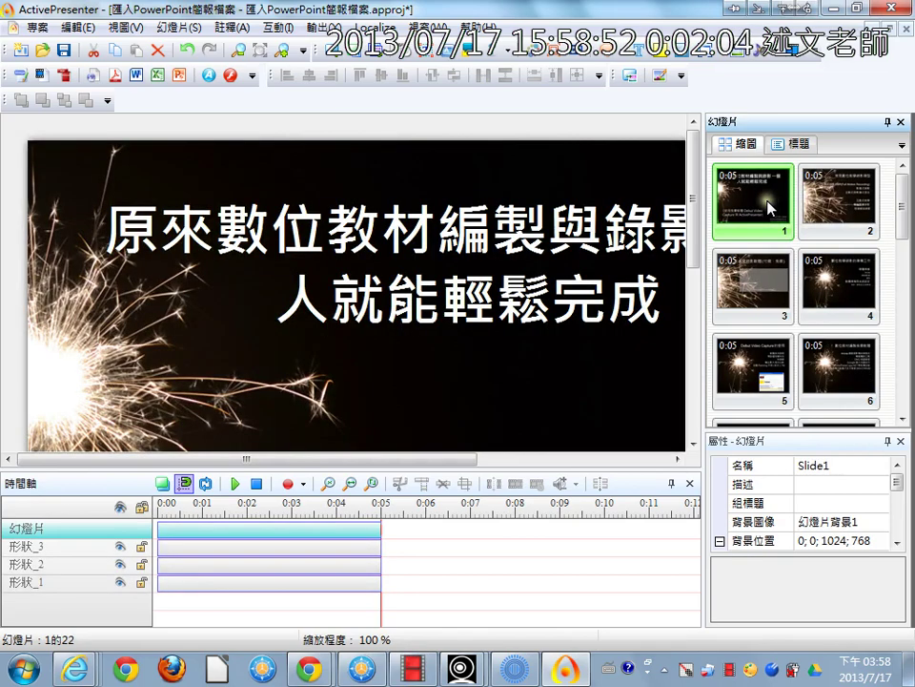
{"action": "left_click", "coordinate": [804, 150]}
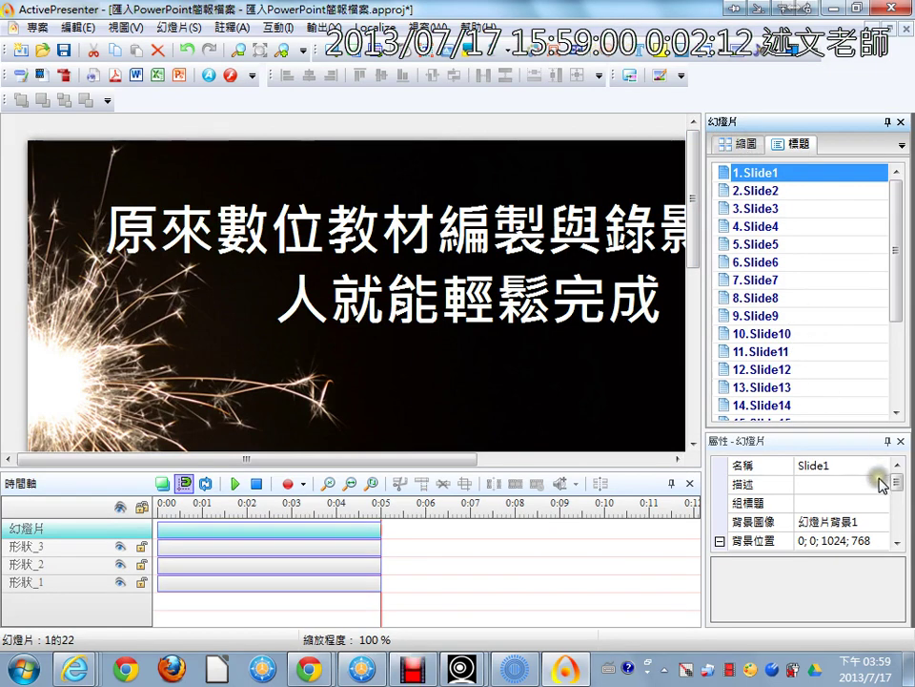
{"action": "left_click_drag", "start_coordinate": [897, 479], "coordinate": [896, 514]}
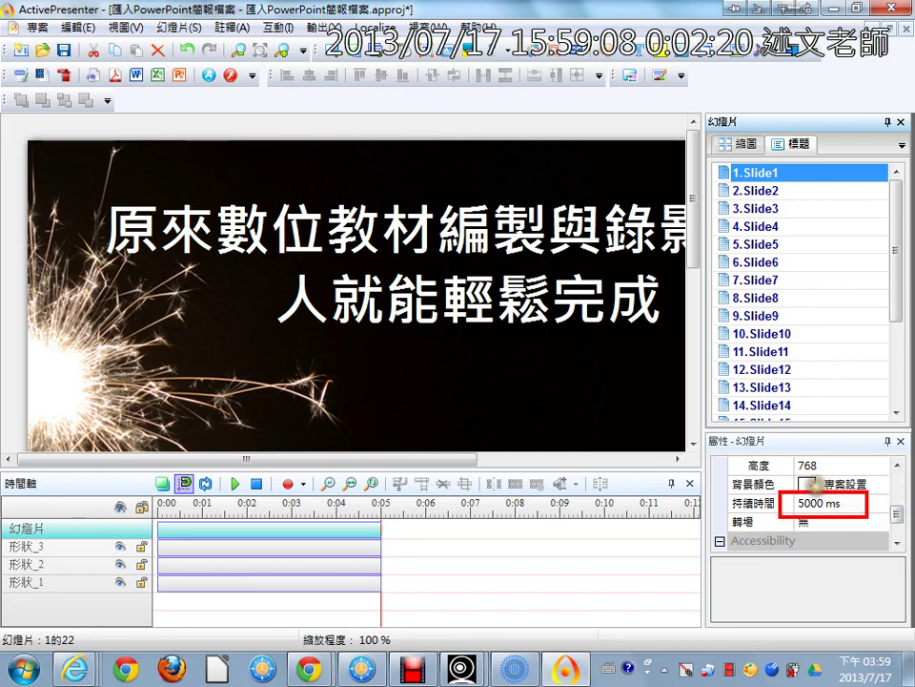
{"action": "mouse_move", "coordinate": [807, 479]}
{"action": "left_mouse_down"}
{"action": "mouse_move", "coordinate": [387, 481]}
{"action": "mouse_move", "coordinate": [392, 502]}
{"action": "left_mouse_up"}
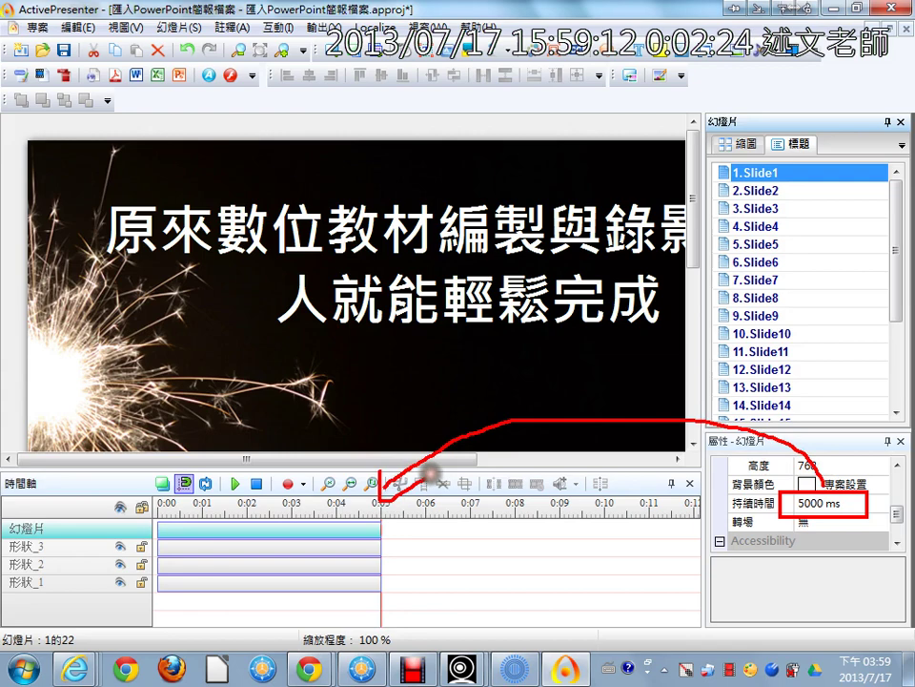
{"action": "key", "text": "Escape"}
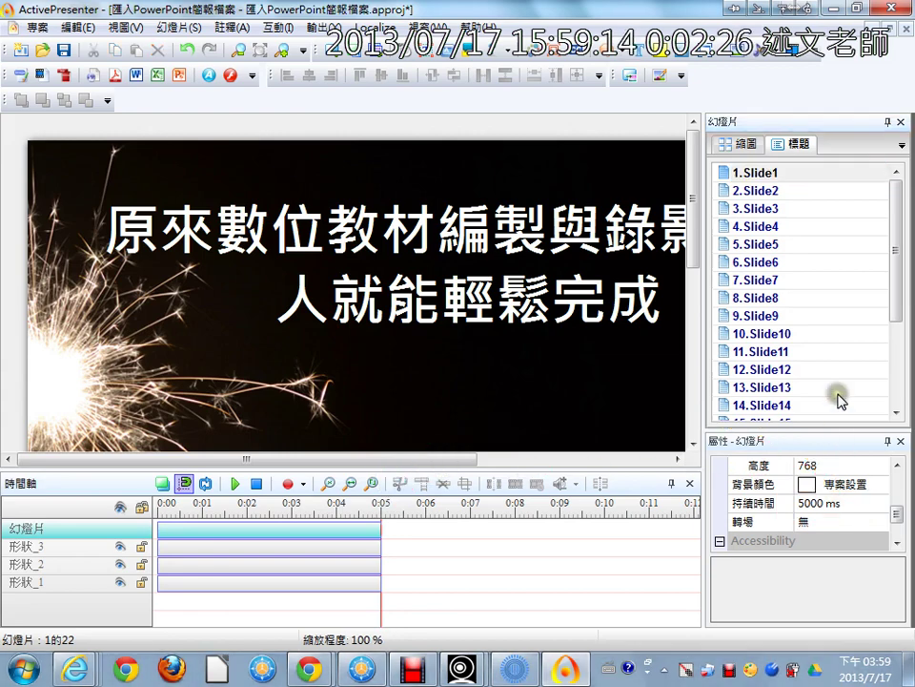
Step: Display 2.Slide2 on the canvas with the timeline playhead at its start
{"action": "left_click", "coordinate": [774, 193]}
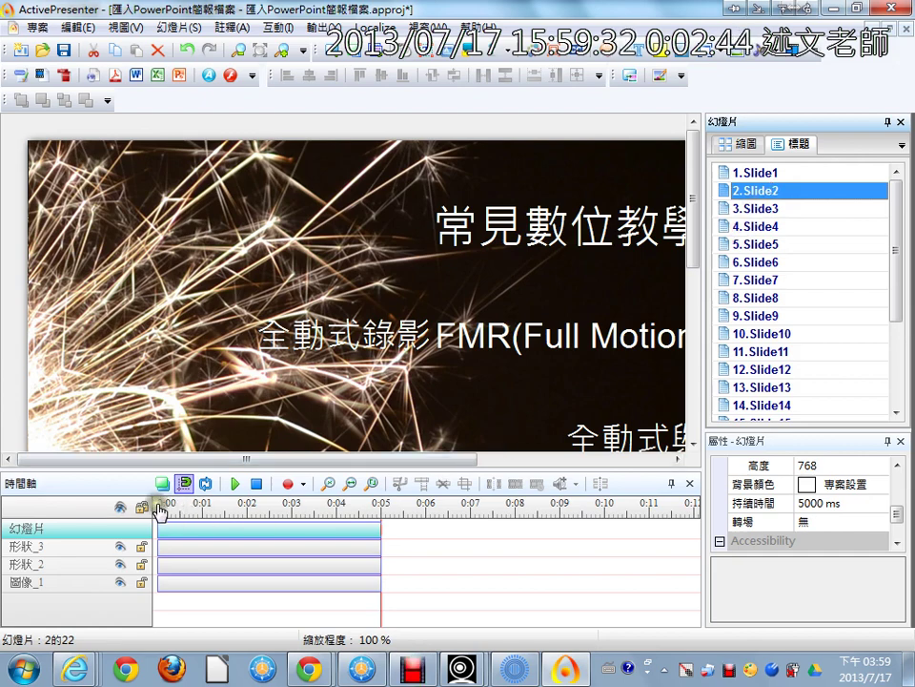
{"action": "left_click", "coordinate": [161, 512]}
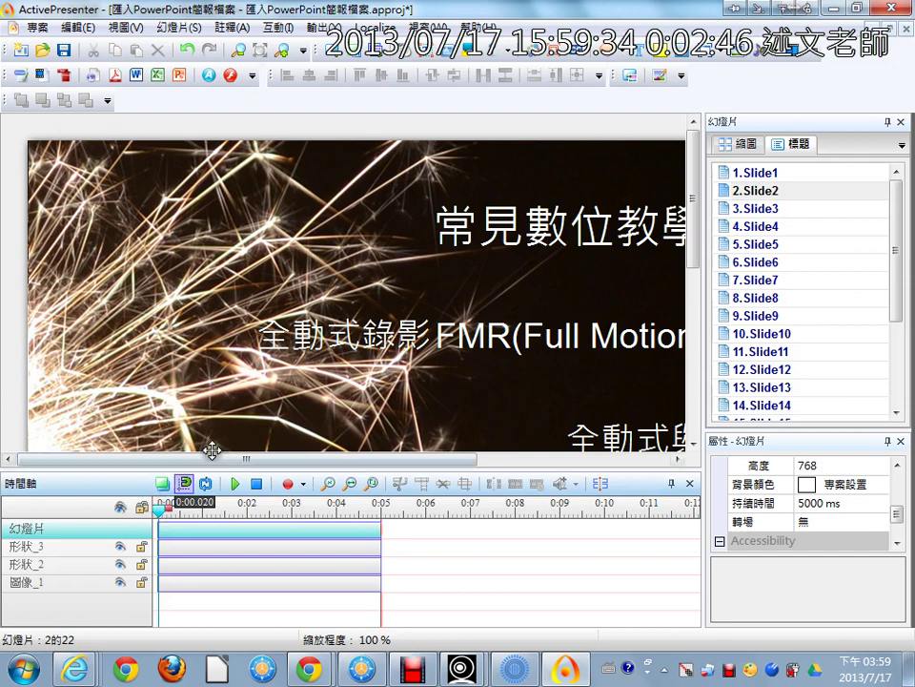
{"action": "left_click", "coordinate": [192, 30]}
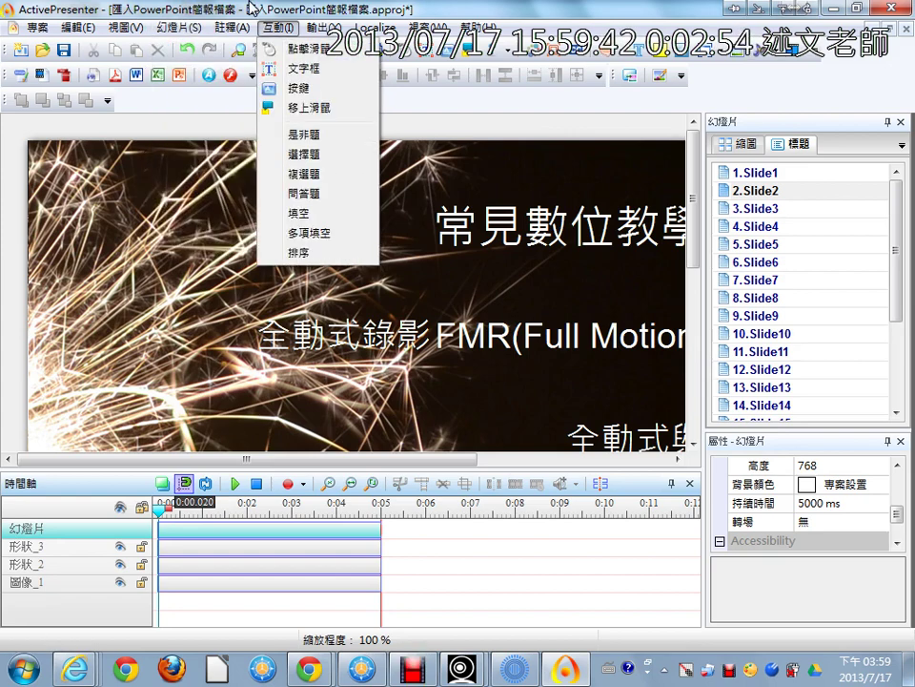
{"action": "left_click", "coordinate": [253, 8]}
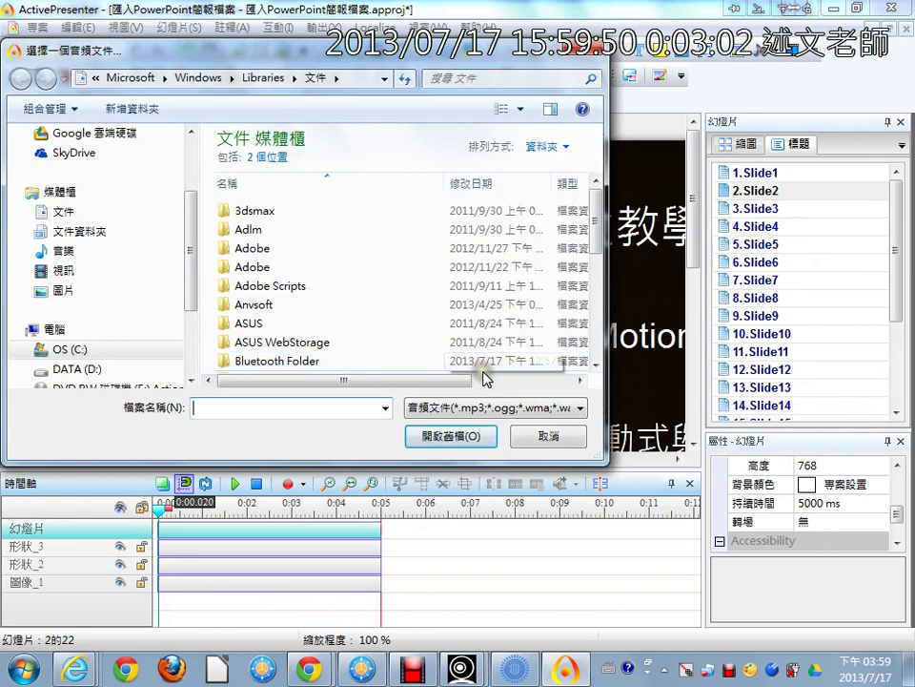
{"action": "left_click", "coordinate": [549, 434]}
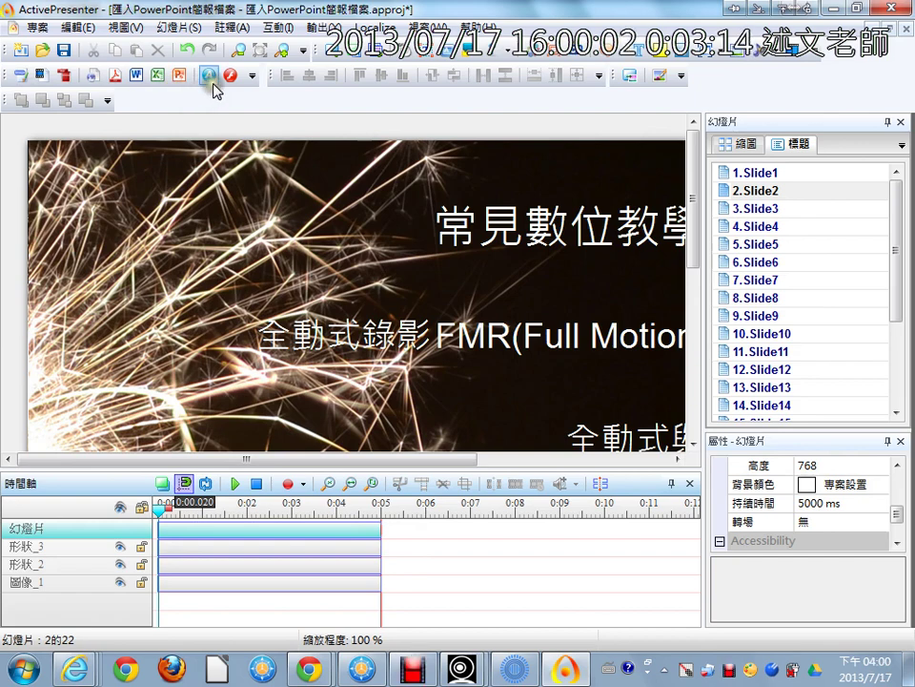
Step: Look over the 互動 quiz commands, save 匯入PowerPoint簡報檔案.approj, and switch to FreeCommander
{"action": "left_click", "coordinate": [275, 28]}
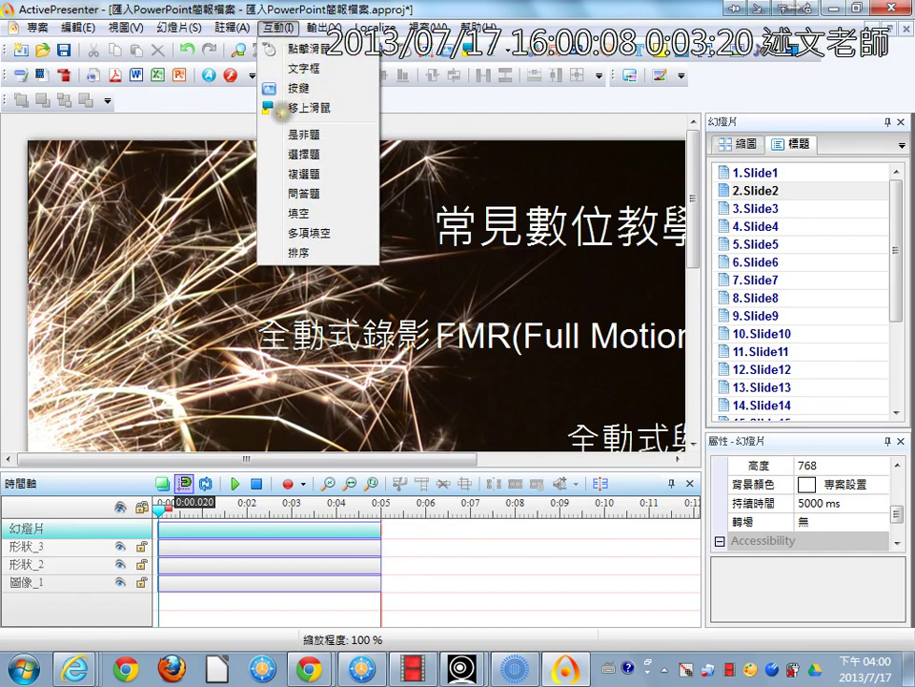
{"action": "left_click_drag", "start_coordinate": [274, 125], "coordinate": [275, 271]}
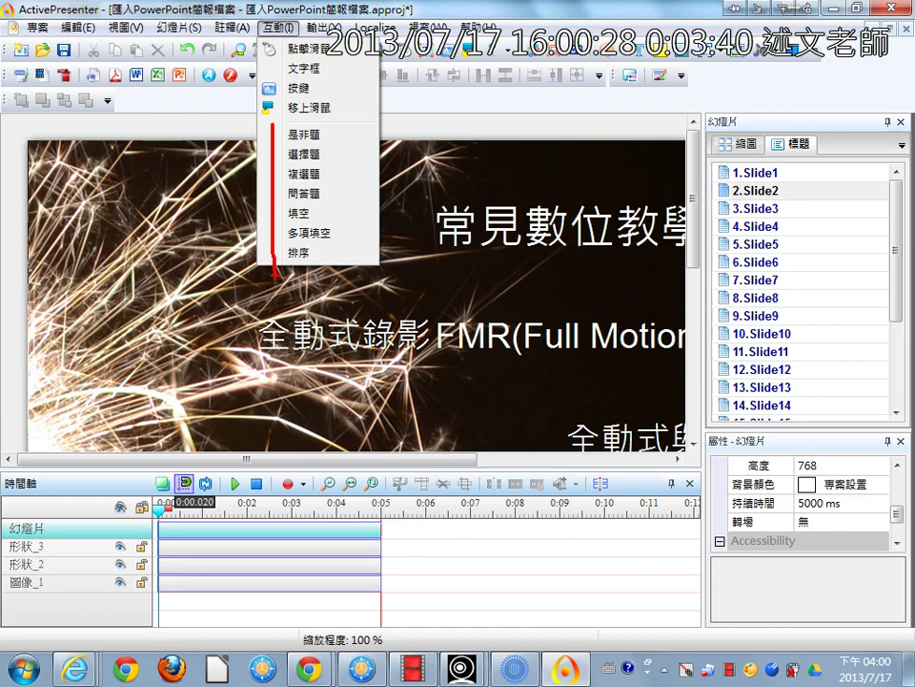
{"action": "left_click_drag", "start_coordinate": [270, 121], "coordinate": [257, 265]}
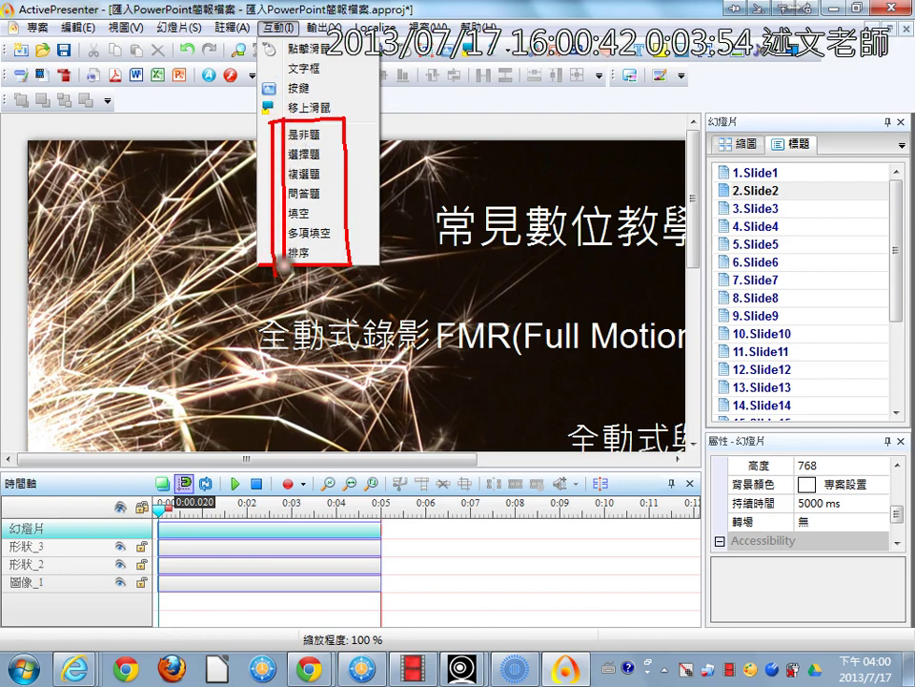
{"action": "key", "text": "Escape"}
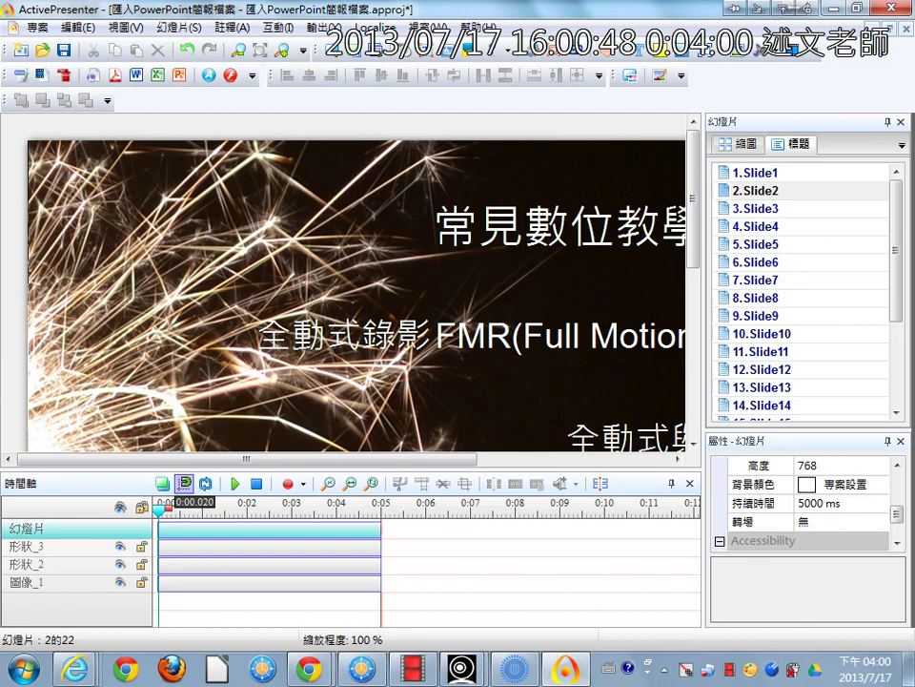
{"action": "left_click", "coordinate": [63, 59]}
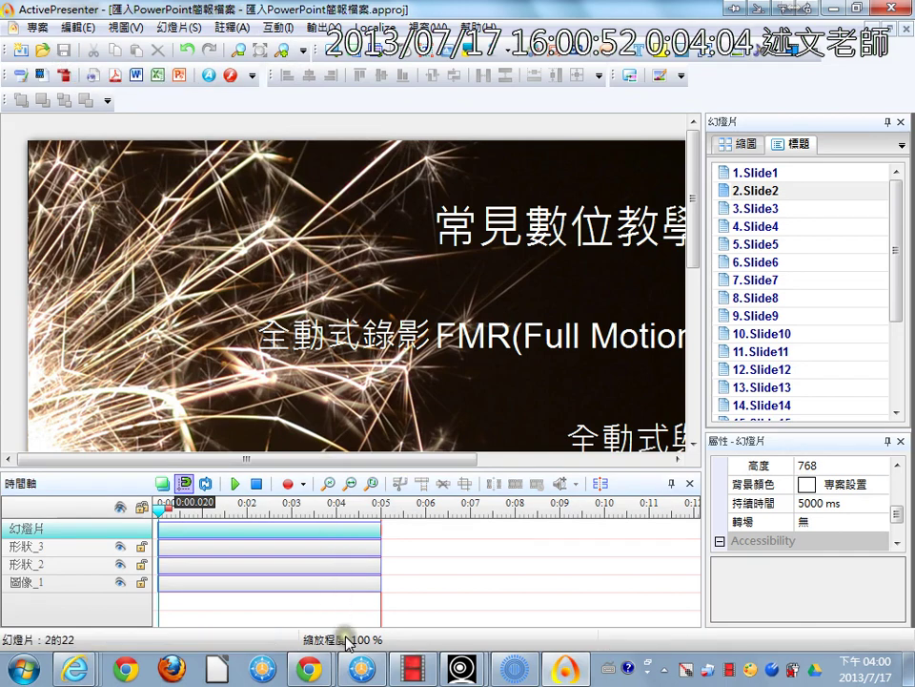
{"action": "key", "text": "alt+Tab"}
Step: In FreeCommander's left pane, look inside the Google知識圖譜 folder, then return to the 第二堂 lesson folder
{"action": "double_click", "coordinate": [35, 160]}
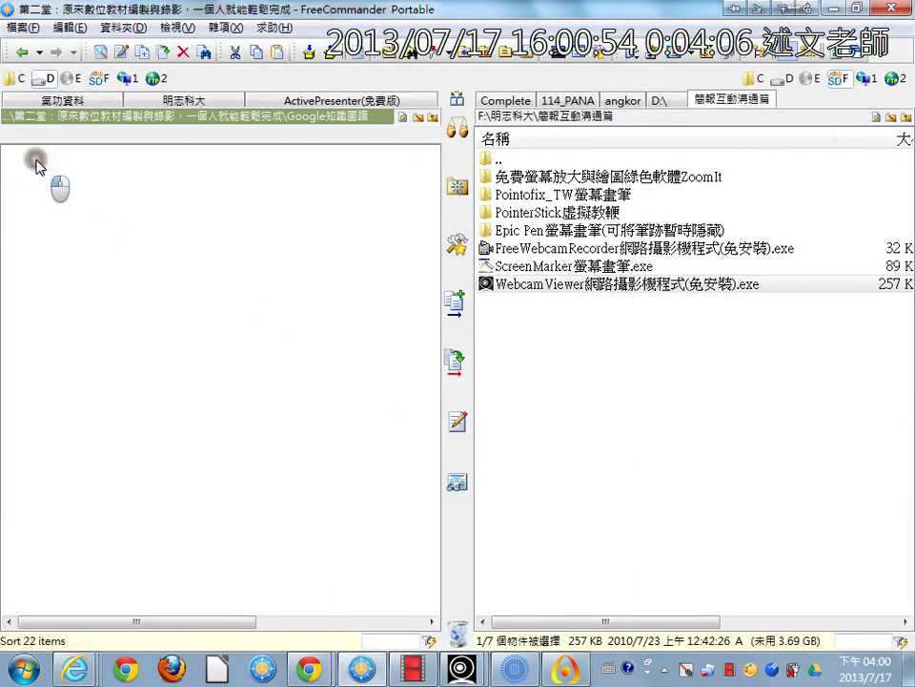
{"action": "left_click", "coordinate": [125, 358]}
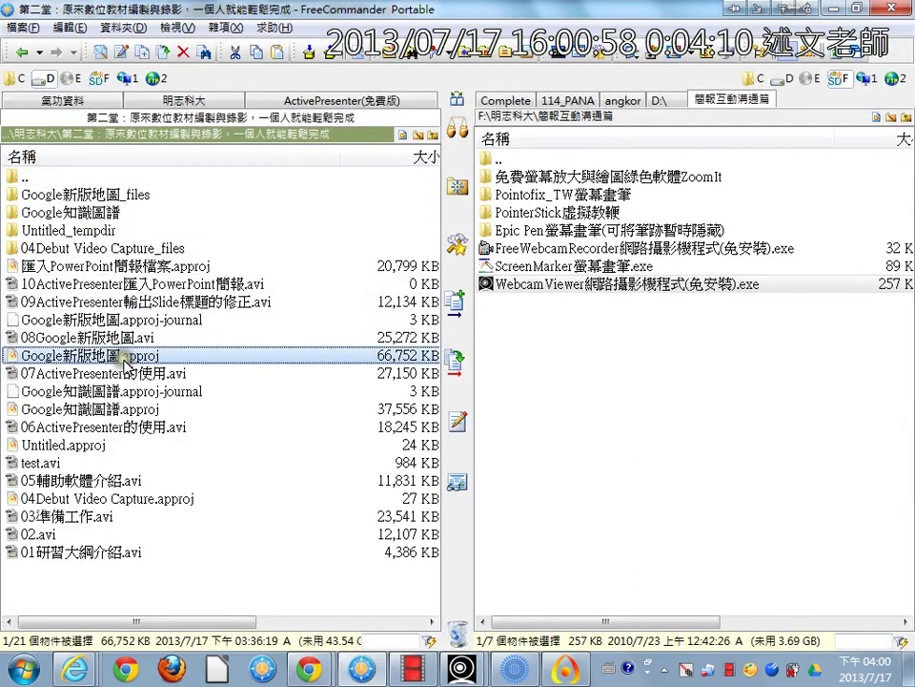
{"action": "left_click", "coordinate": [88, 214], "text": "ctrl"}
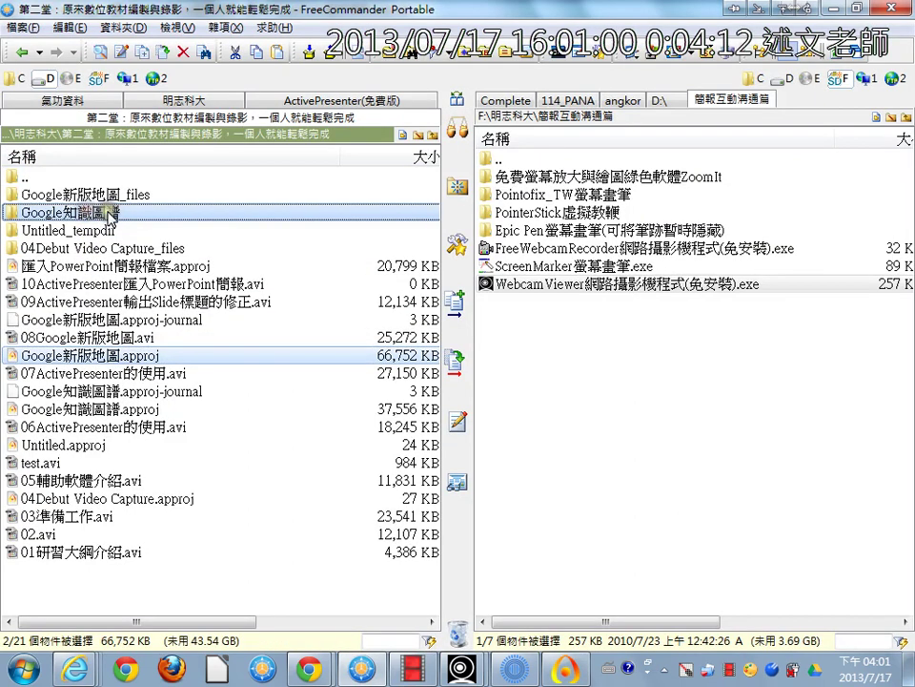
{"action": "double_click", "coordinate": [108, 216]}
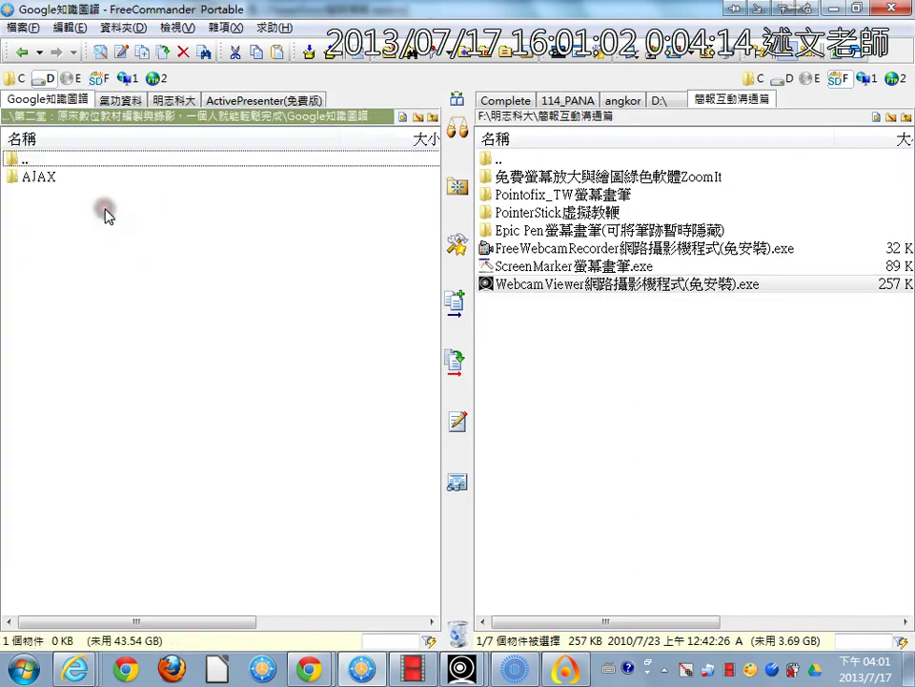
{"action": "double_click", "coordinate": [28, 160]}
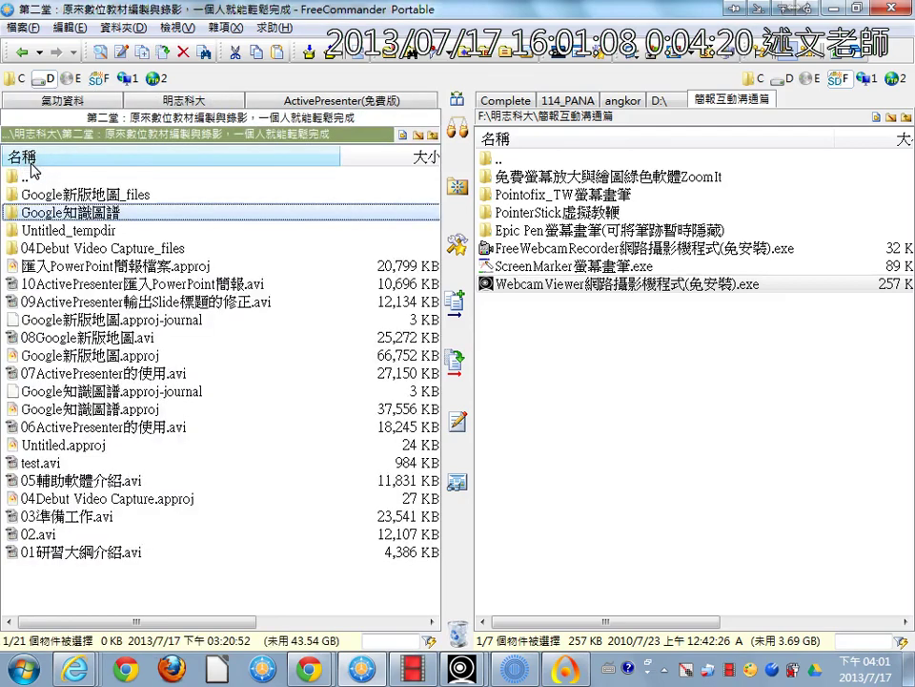